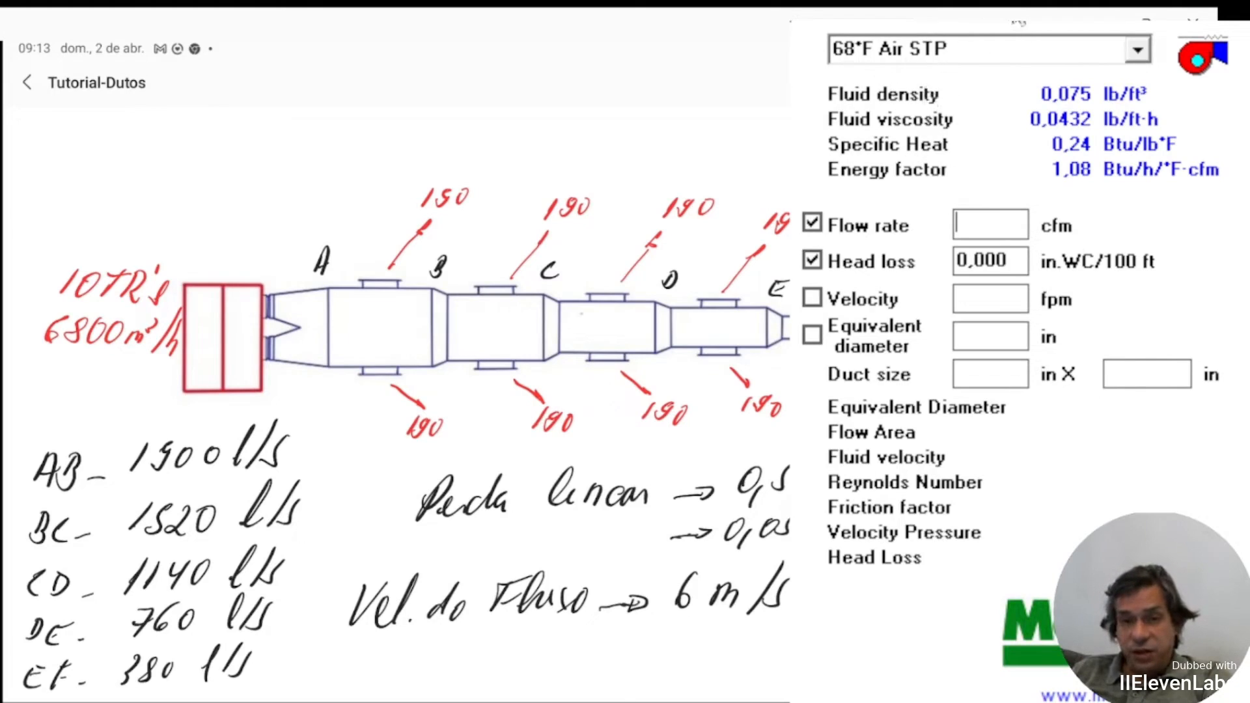
- Switch the duct calculator to metric units and choose 13°C Air at 97% RH and 1 atm as the fluid
scroll(1060, 47, "down", 1)
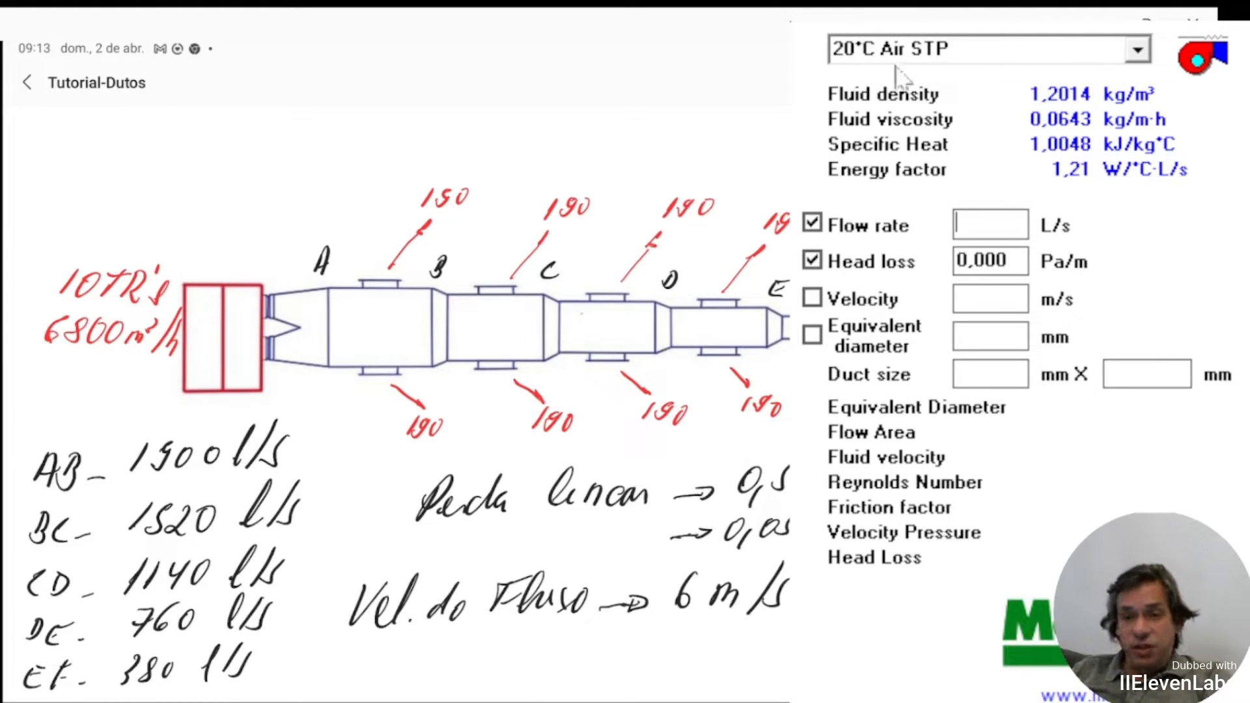
left_click(1146, 65)
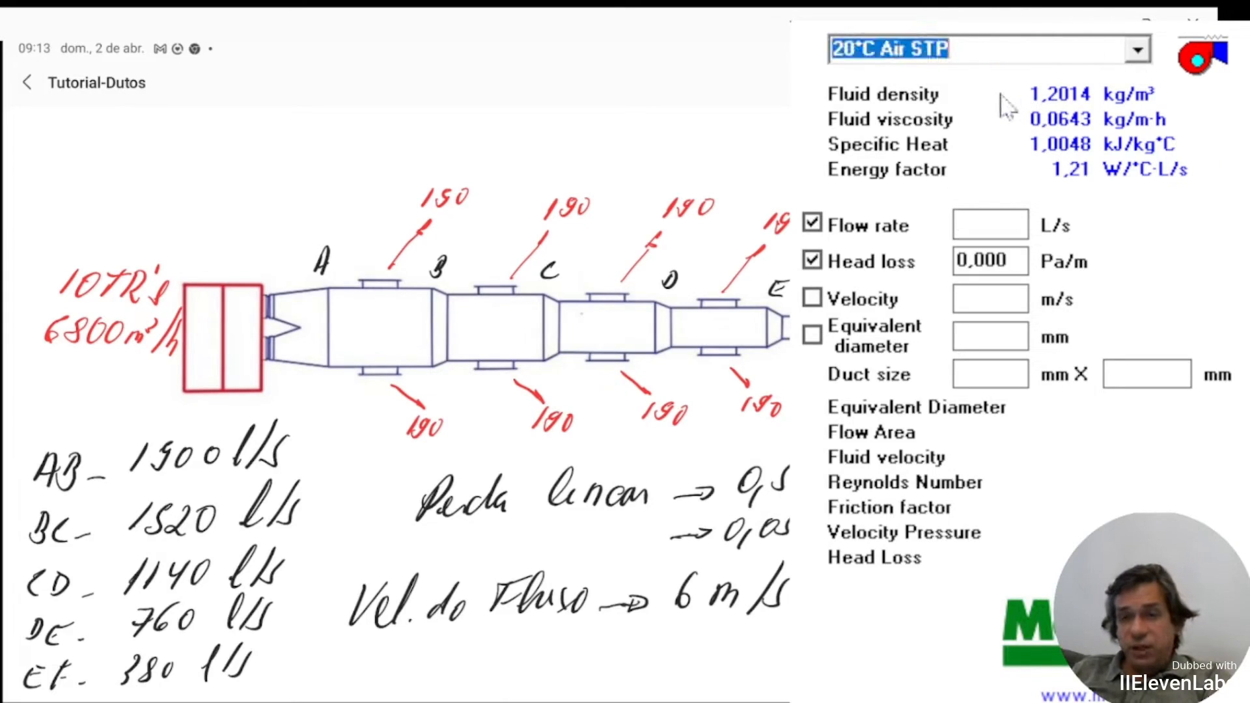
key("Down")
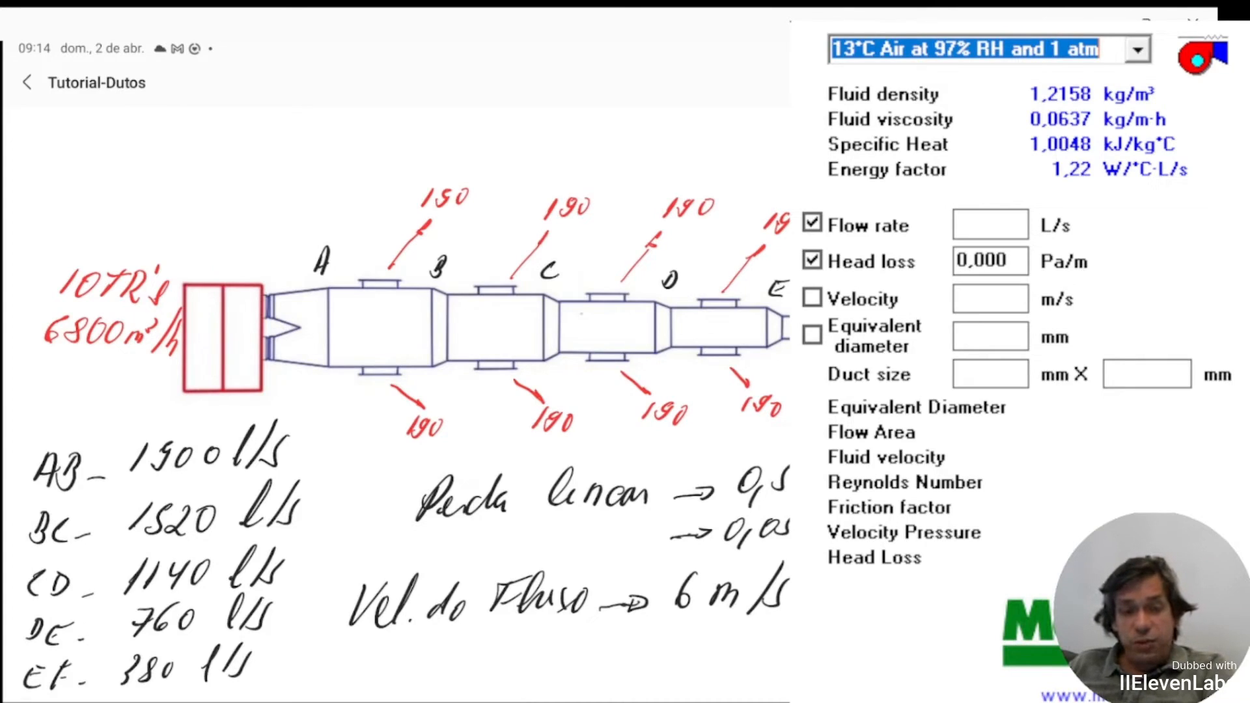
- Enter the section AB flow rate of 1900 L/s and a head loss of 0,5 Pa/m
left_click(1003, 227)
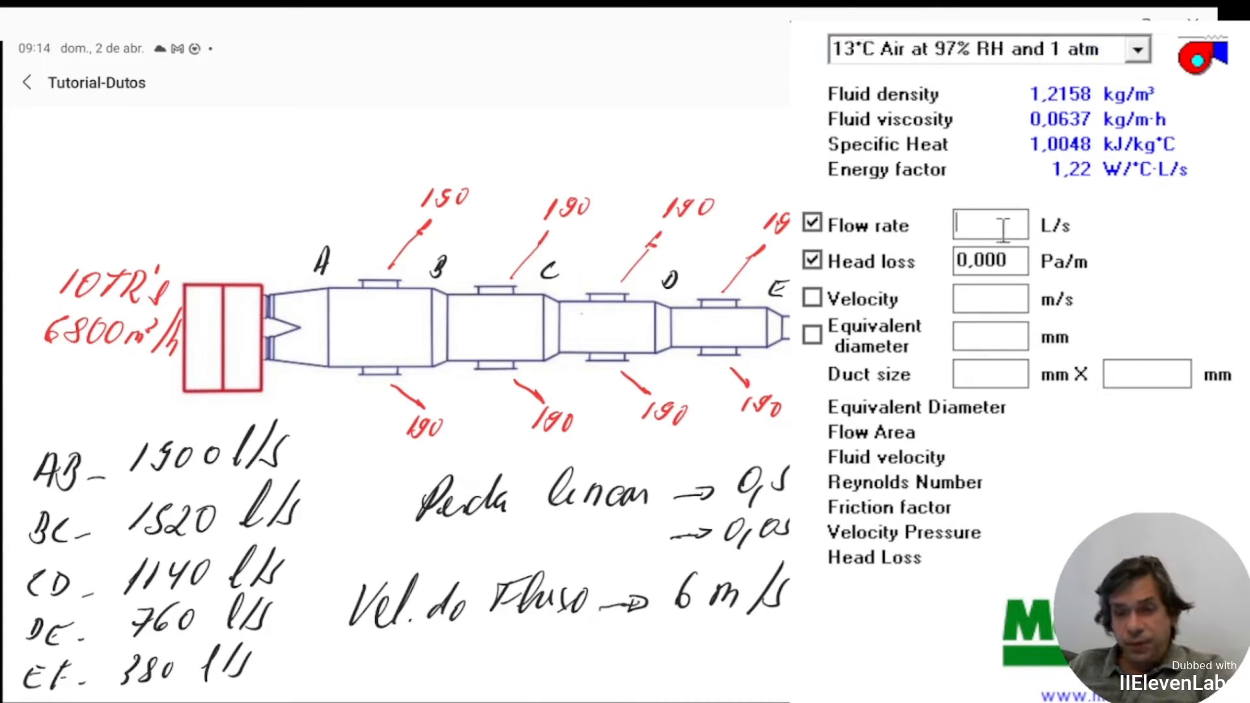
type("1900")
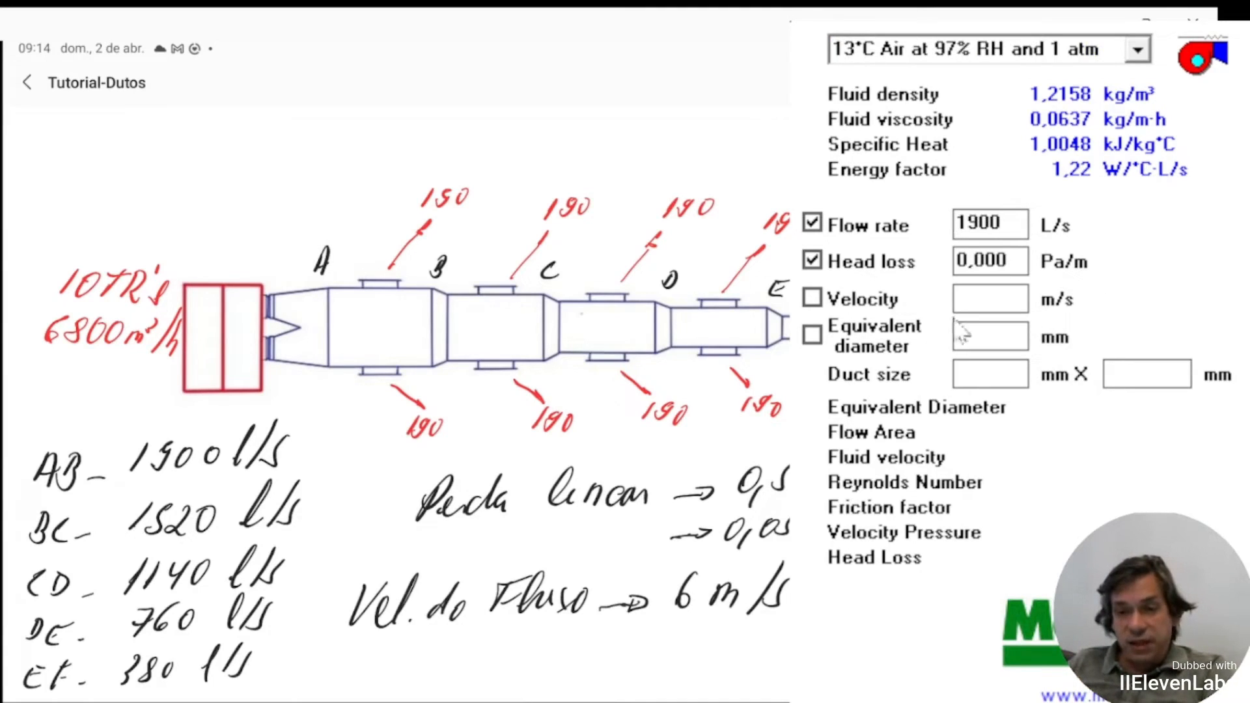
key("Tab")
type(",5")
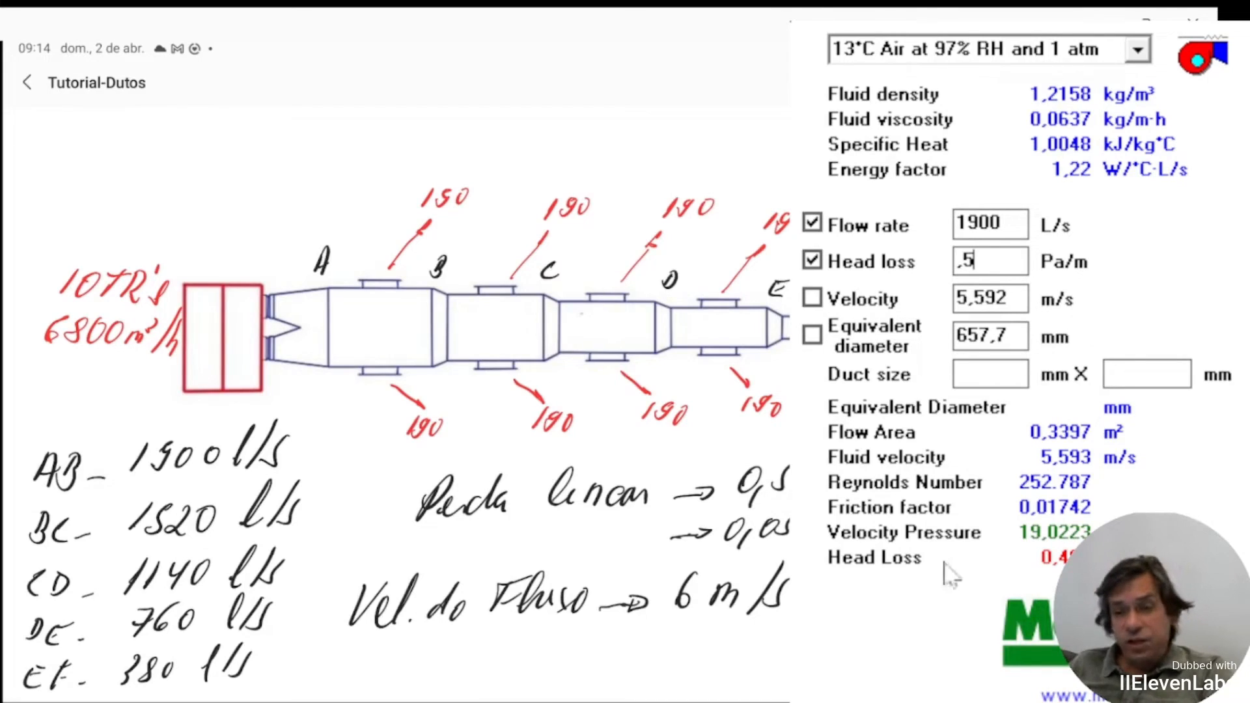
- Try 300 mm as the first duct dimension for section AB, and replace it with 400 mm
left_click(1019, 369)
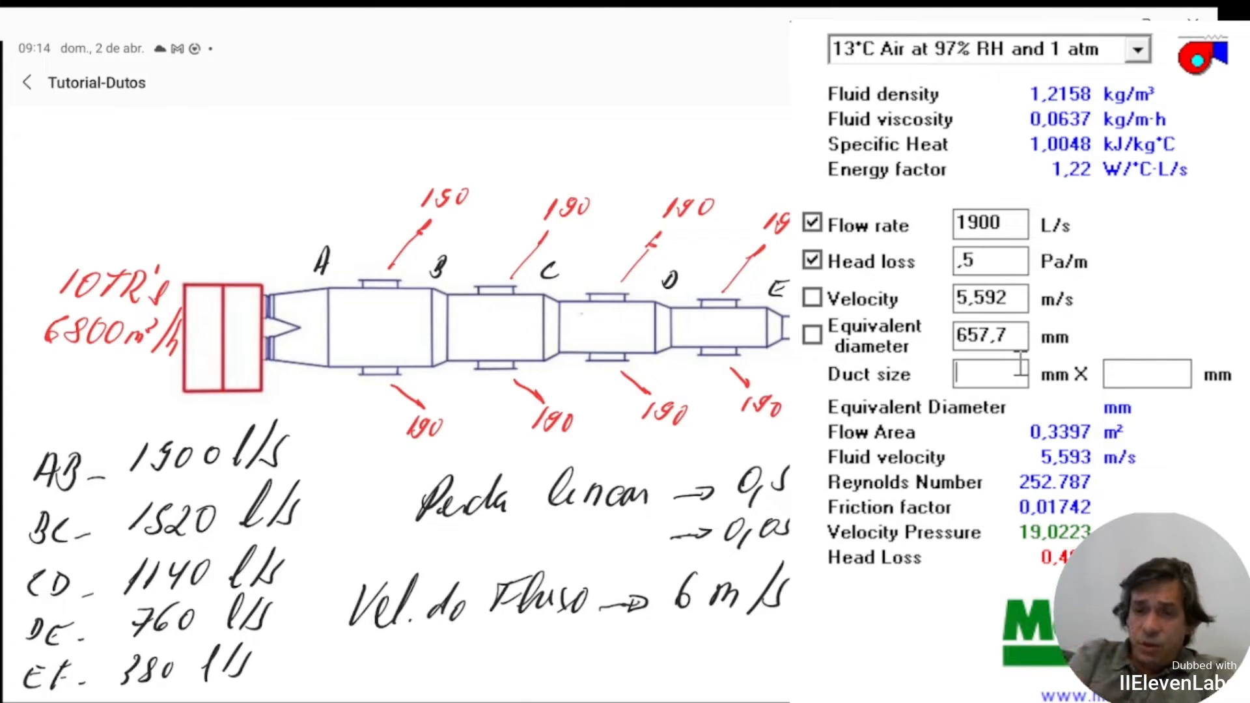
type("300")
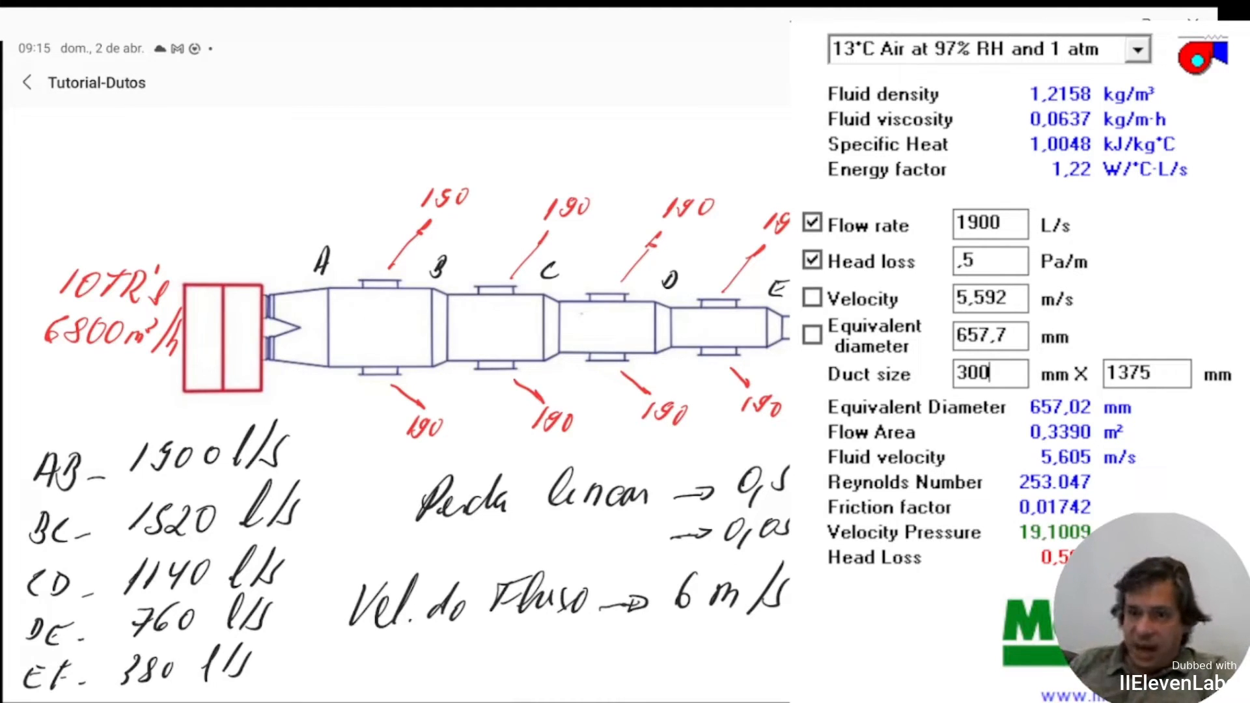
key("BackSpace")
key("BackSpace")
key("BackSpace")
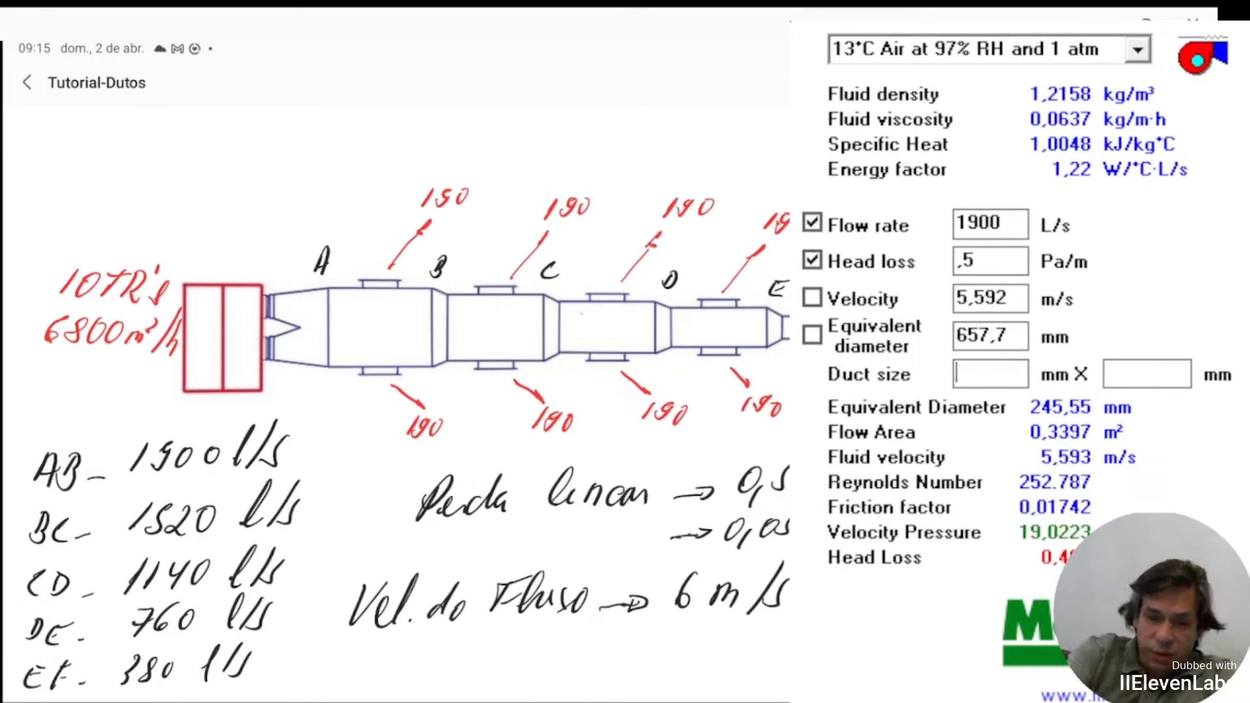
type("400")
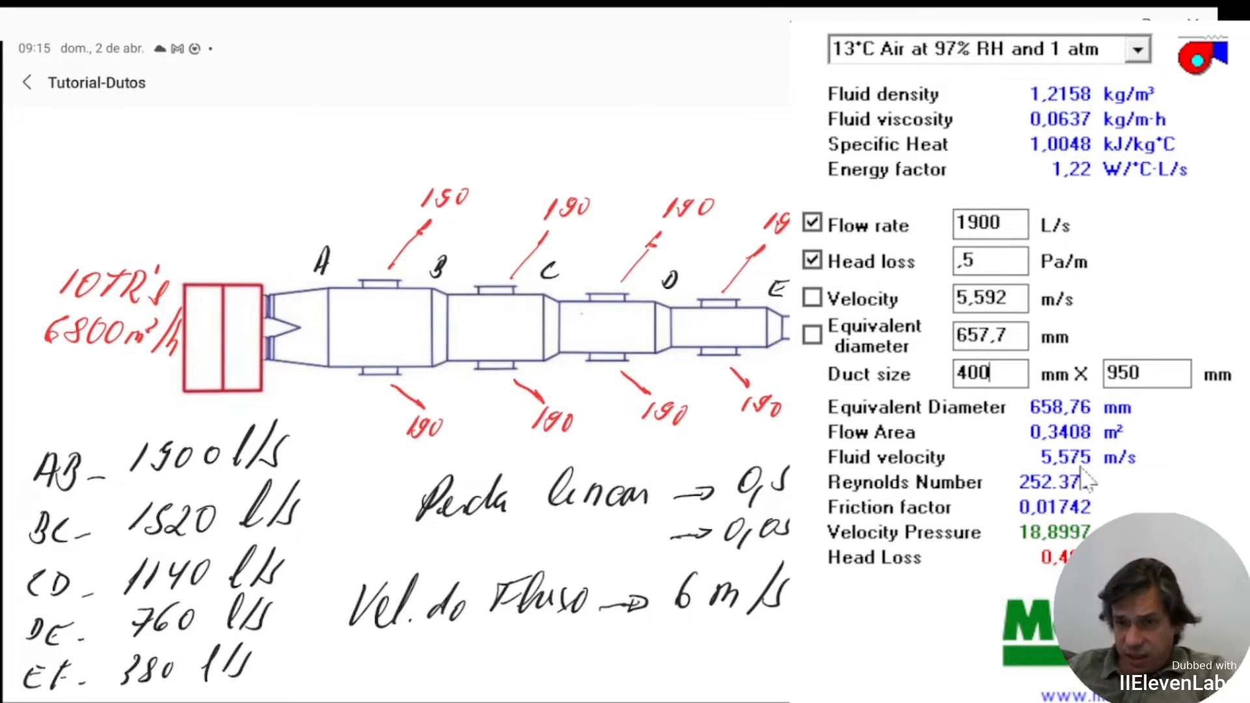
- Handwrite the size 95 x 40 and the velocity 5,6 m/s inside duct section AB of the sketch
scroll(397, 403, "up", 1)
mouse_move(345, 308)
left_mouse_down()
mouse_move(339, 325)
mouse_move(399, 324)
mouse_move(406, 310)
left_mouse_up()
left_click_drag(332, 349, 344, 348)
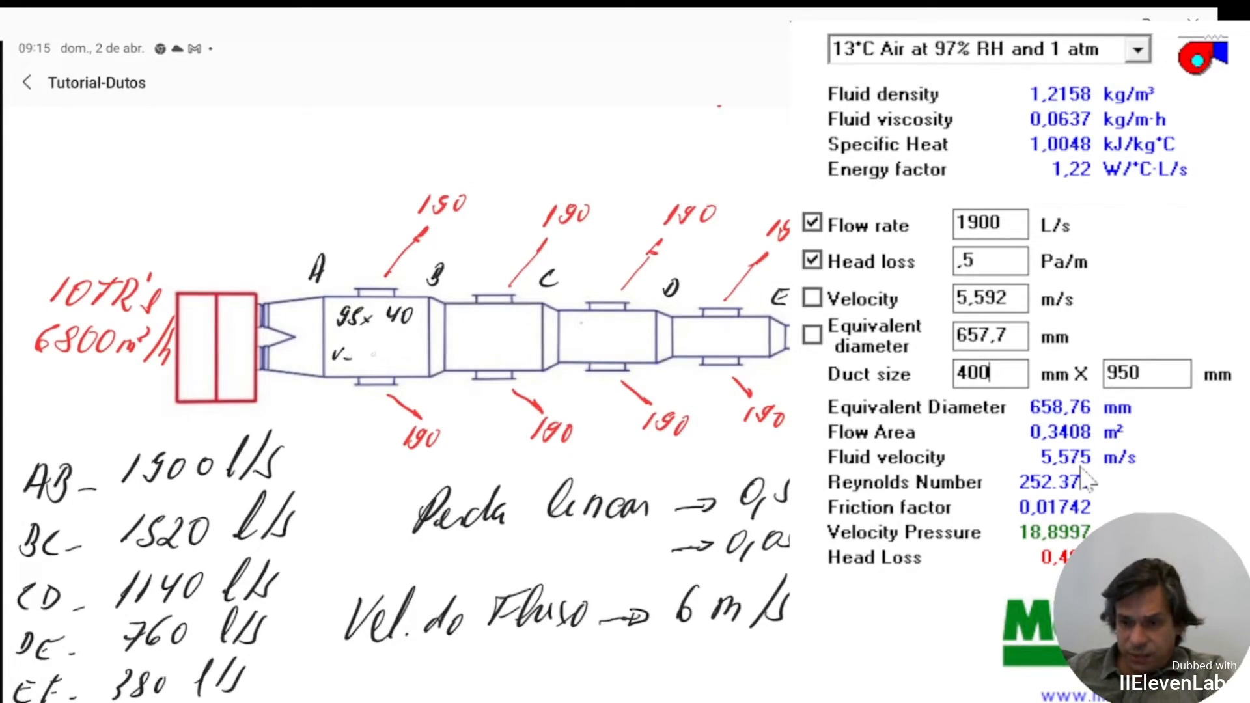
left_click_drag(376, 345, 368, 367)
mouse_move(386, 348)
left_mouse_down()
mouse_move(380, 363)
mouse_move(403, 366)
left_mouse_up()
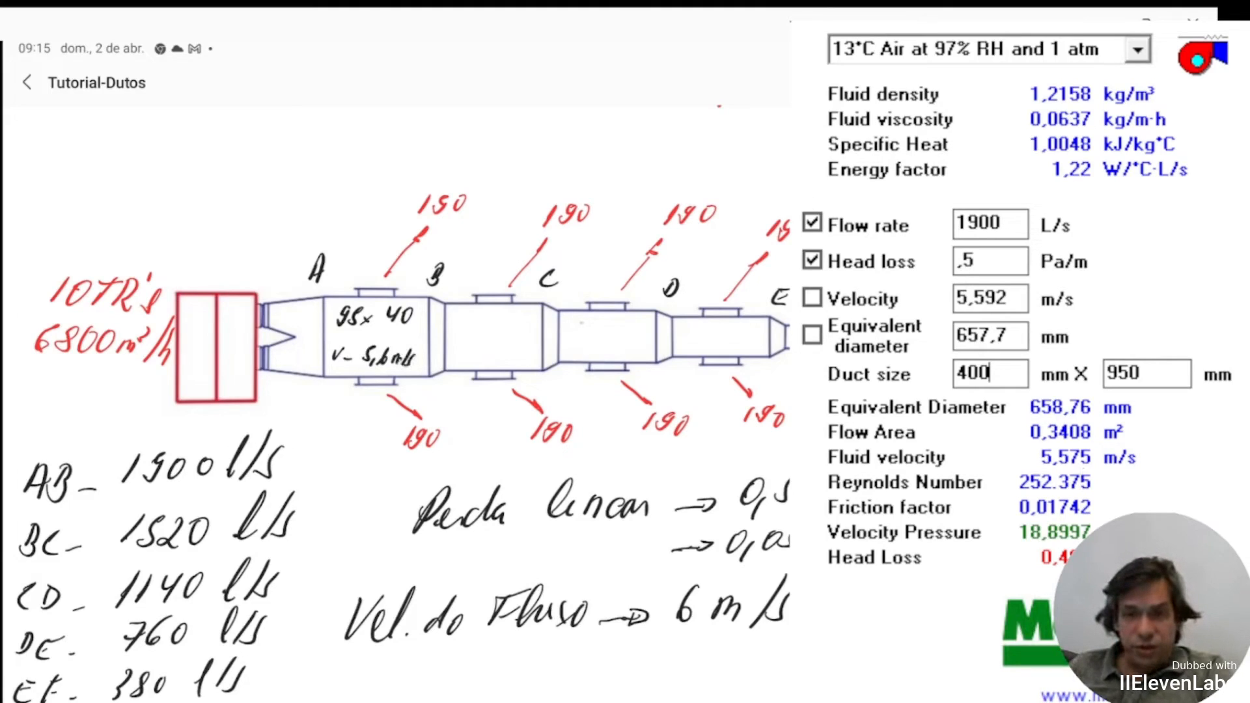
- Set the flow rate to 1520 L/s for section BC and the second duct dimension to 800 mm
left_click_drag(1020, 227, 845, 218)
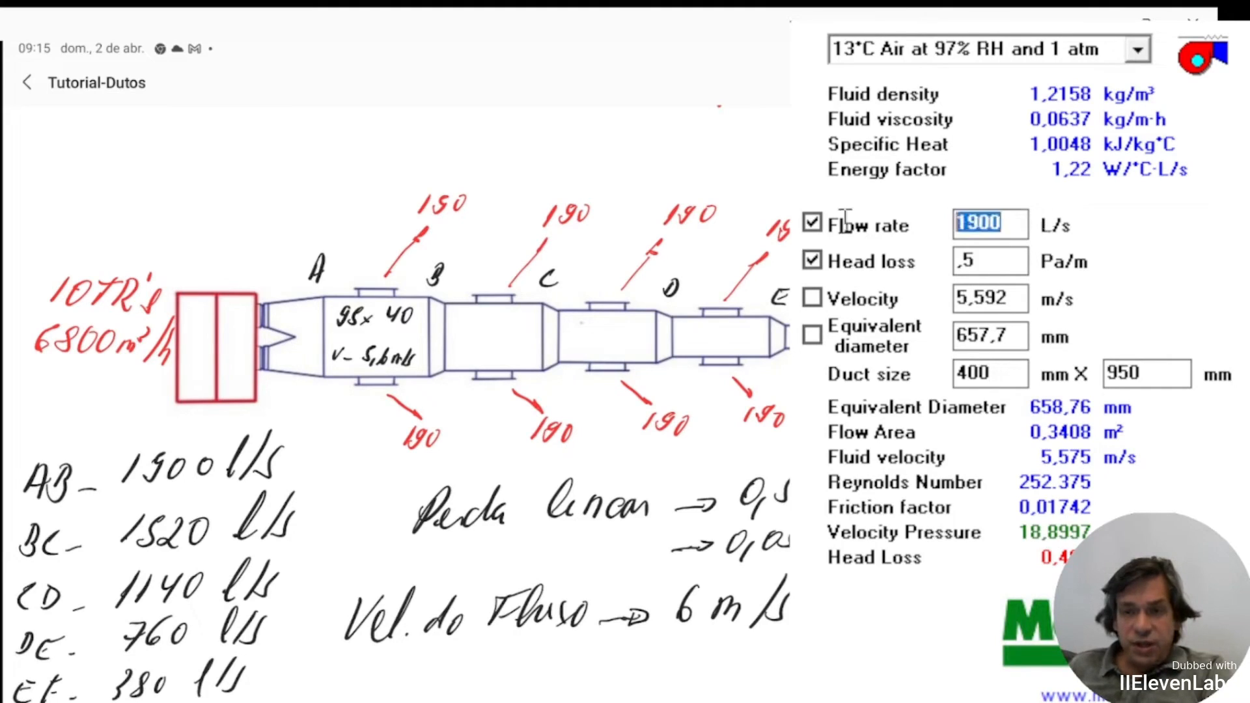
type("14")
key("BackSpace")
type("520")
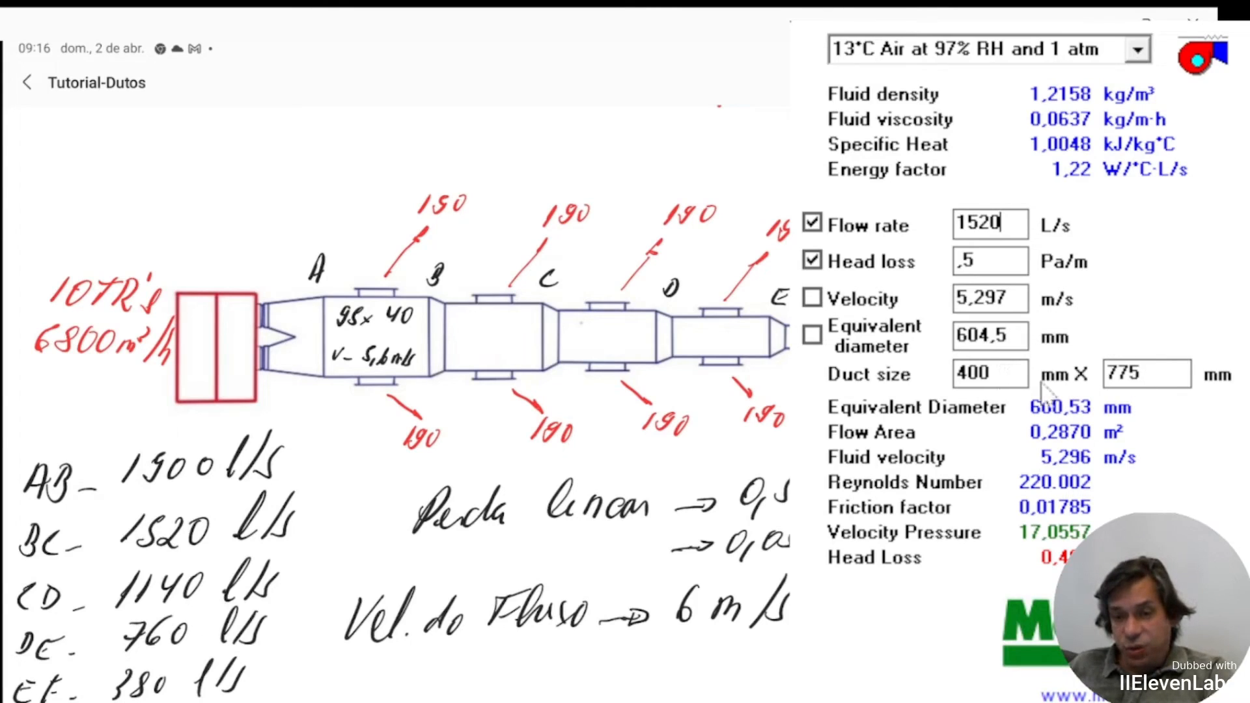
left_click(1146, 374)
key("BackSpace")
key("BackSpace")
key("BackSpace")
type("800")
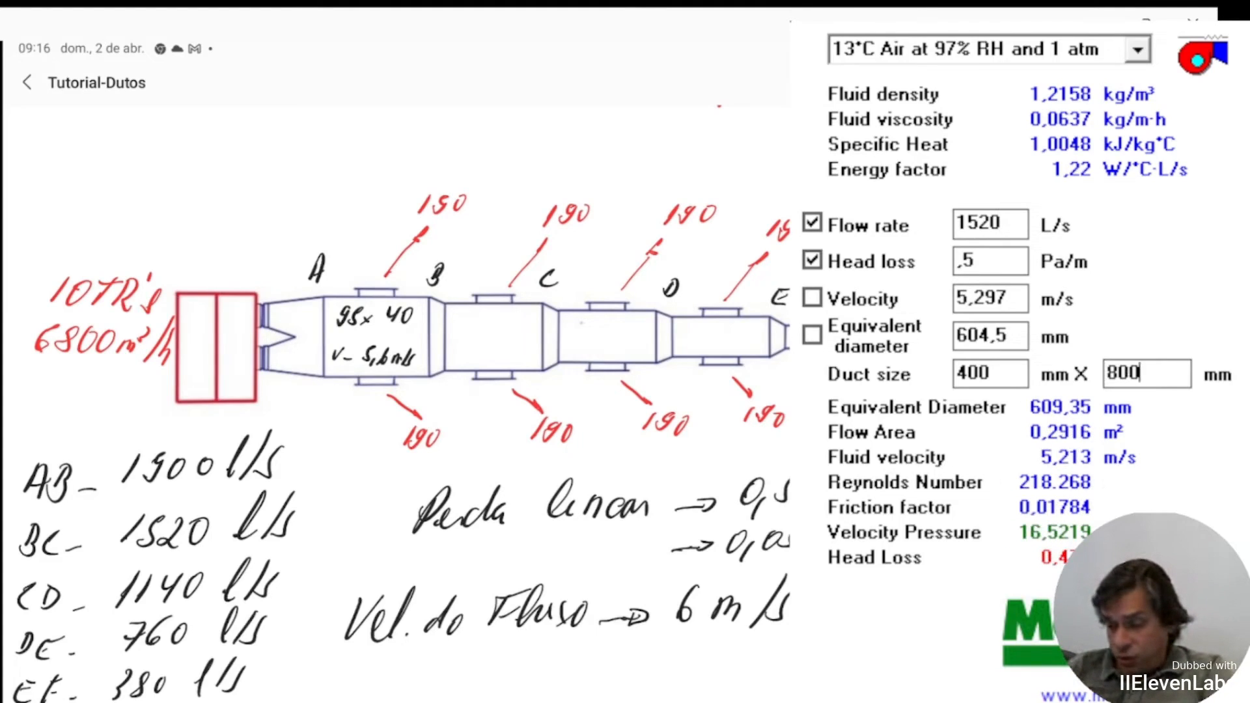
- Handwrite the size 80 x 40 and the velocity 5,2 m/s inside duct section BC of the sketch
mouse_move(461, 310)
left_mouse_down()
mouse_move(456, 327)
mouse_move(473, 313)
mouse_move(497, 325)
left_mouse_up()
mouse_move(497, 315)
left_mouse_down()
mouse_move(485, 326)
mouse_move(521, 328)
left_mouse_up()
left_click_drag(528, 315, 528, 316)
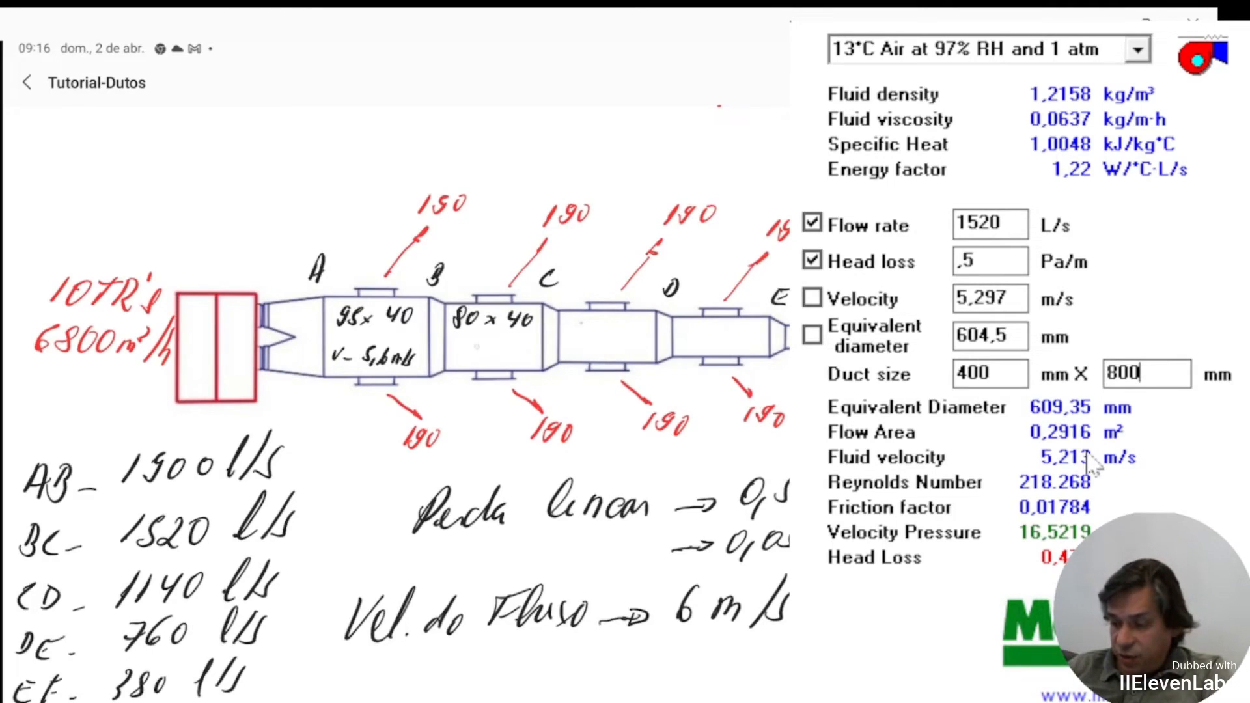
left_click_drag(465, 346, 460, 361)
left_click_drag(473, 355, 506, 360)
left_click_drag(522, 340, 510, 361)
left_click_drag(528, 346, 520, 359)
- Set the flow rate to 1140 L/s for section CD and the second duct dimension to 600 mm
scroll(396, 404, "up", 2)
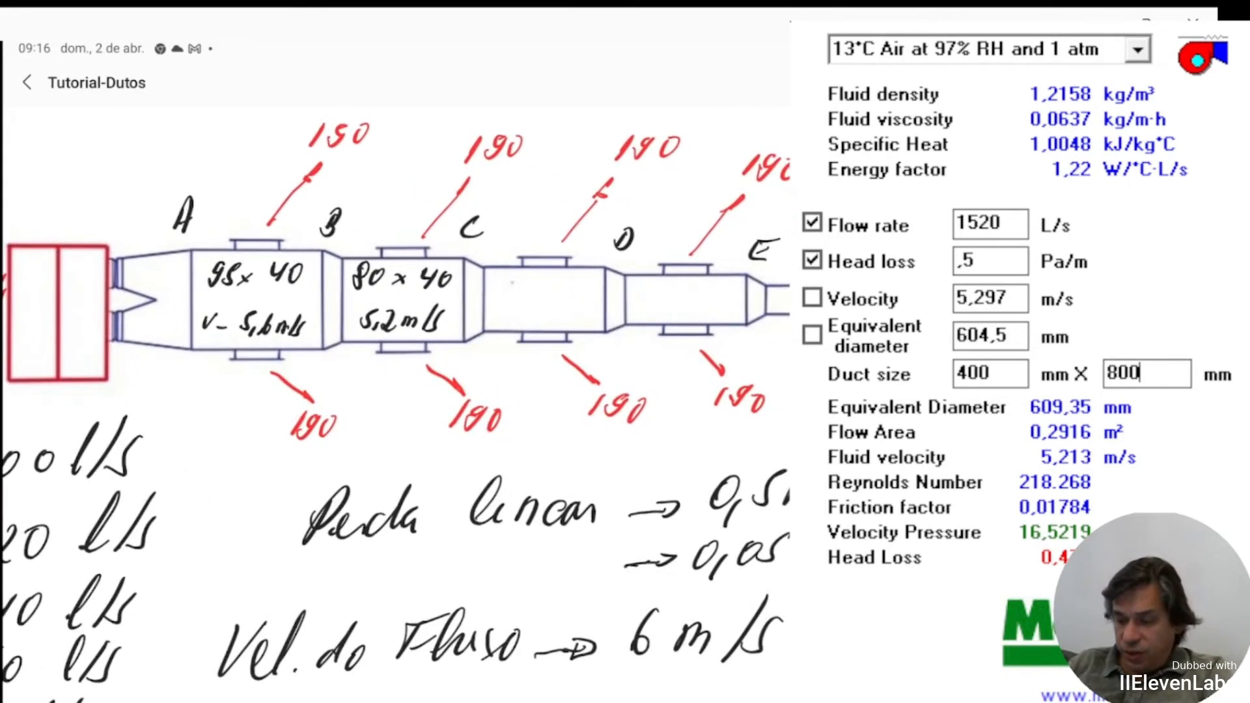
scroll(396, 404, "left", 3)
scroll(396, 403, "down", 3)
scroll(396, 404, "right", 4)
scroll(396, 404, "up", 3)
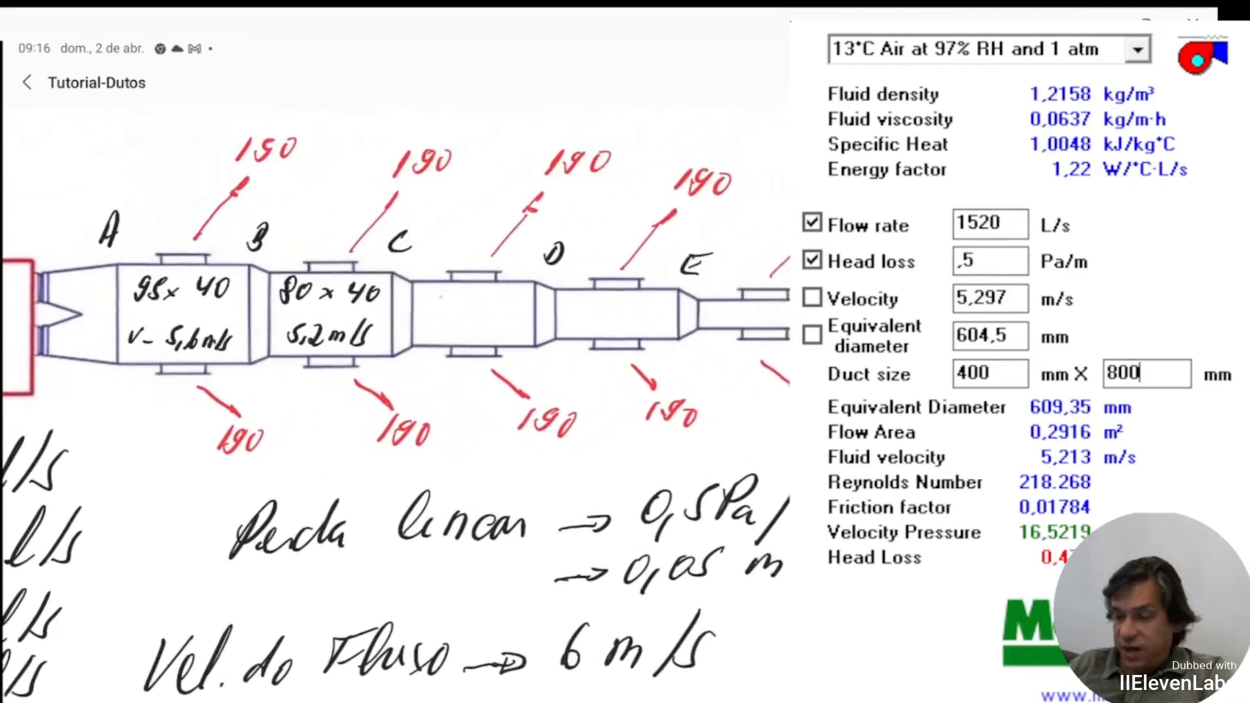
scroll(396, 404, "up", 1)
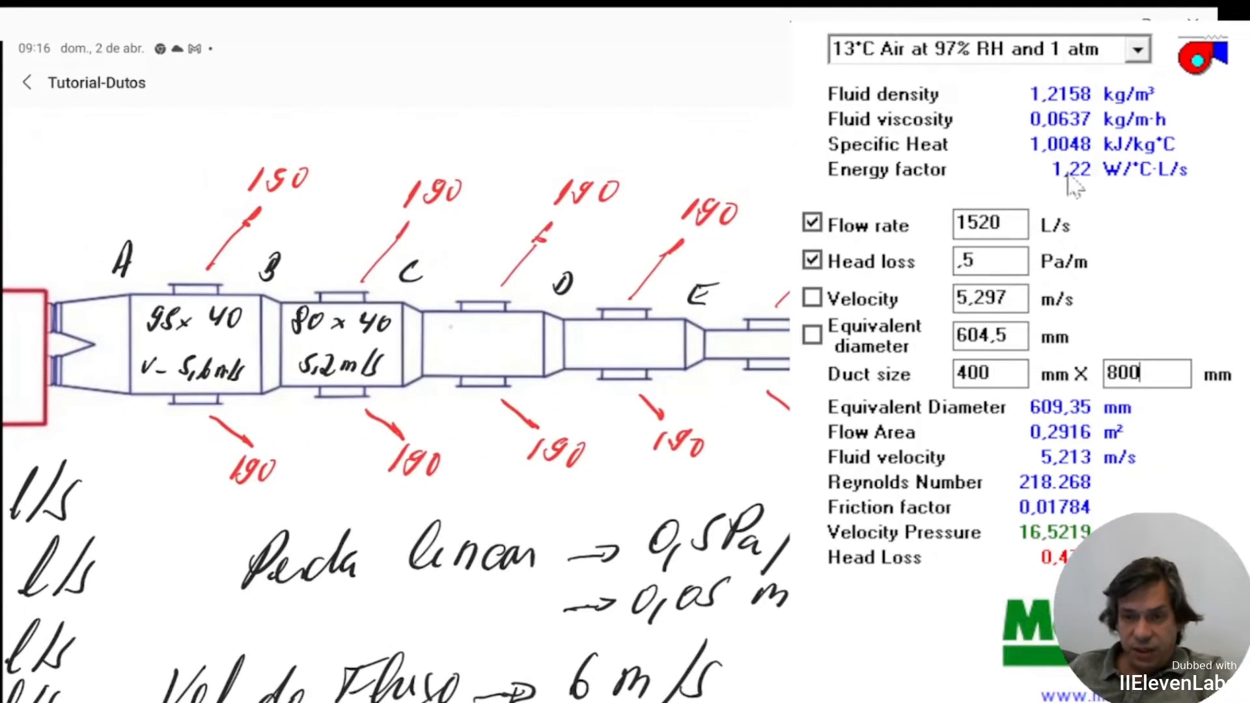
left_click(1023, 218)
key("BackSpace")
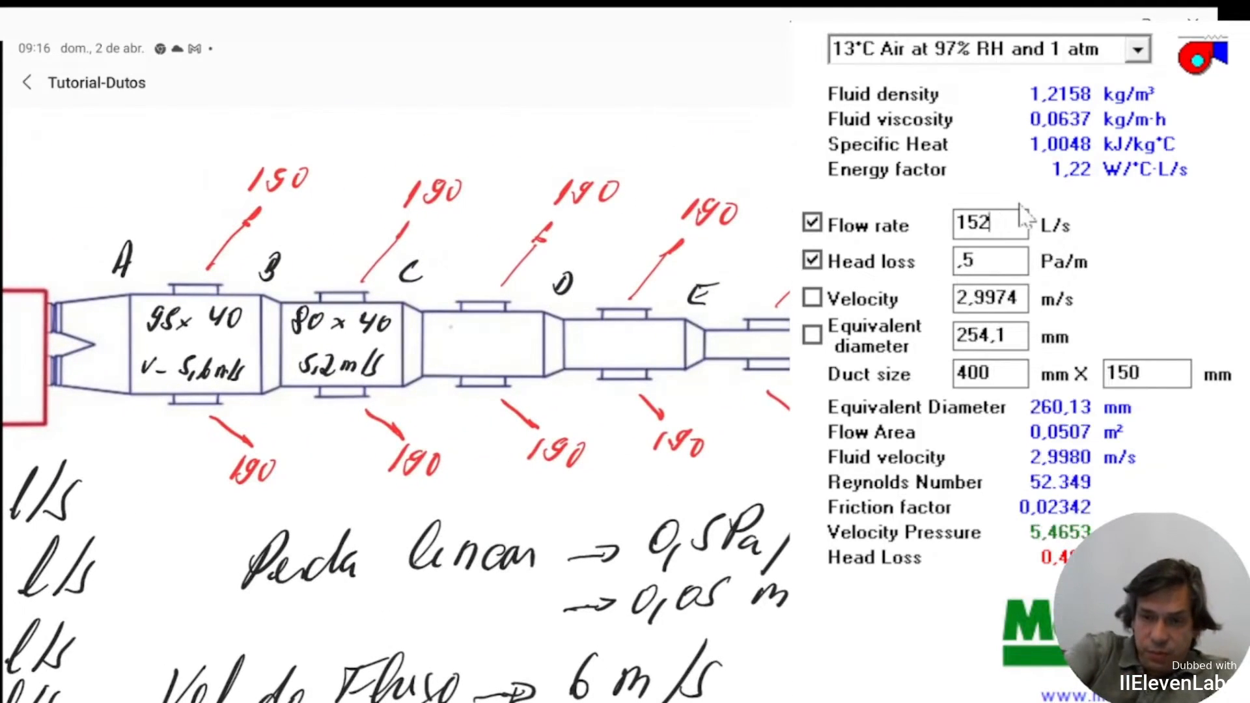
key("BackSpace")
key("BackSpace")
type("140")
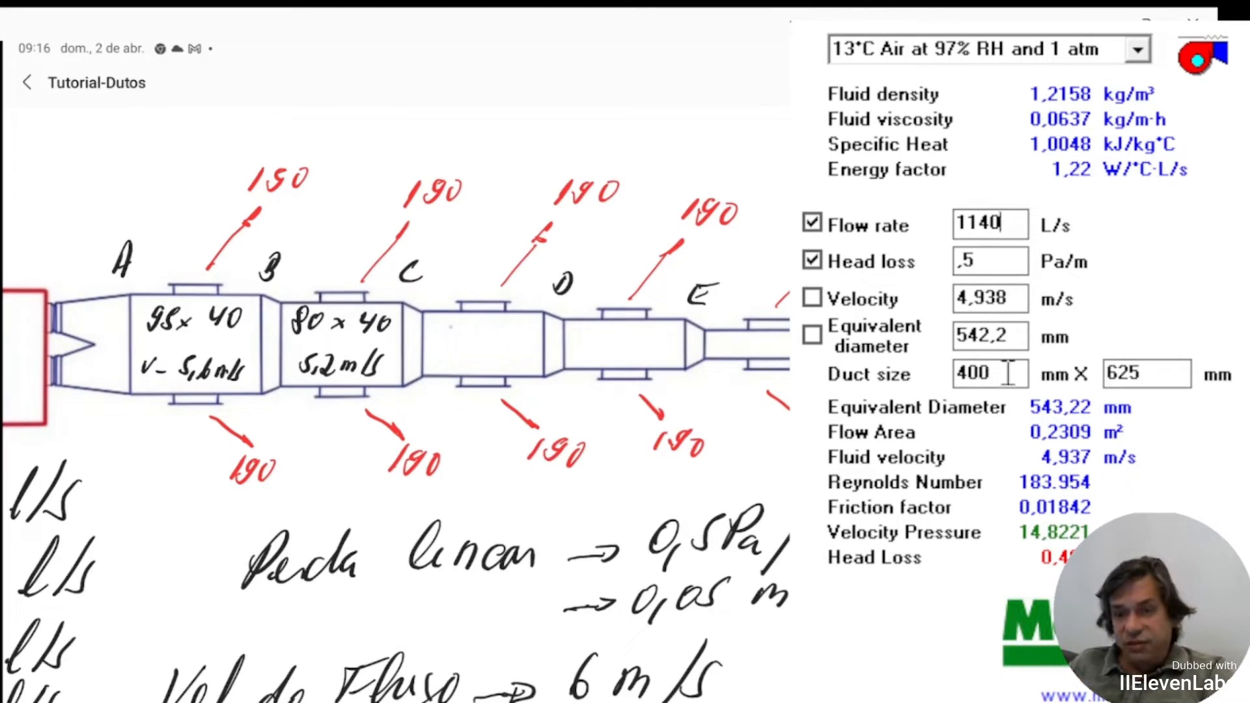
double_click(1160, 367)
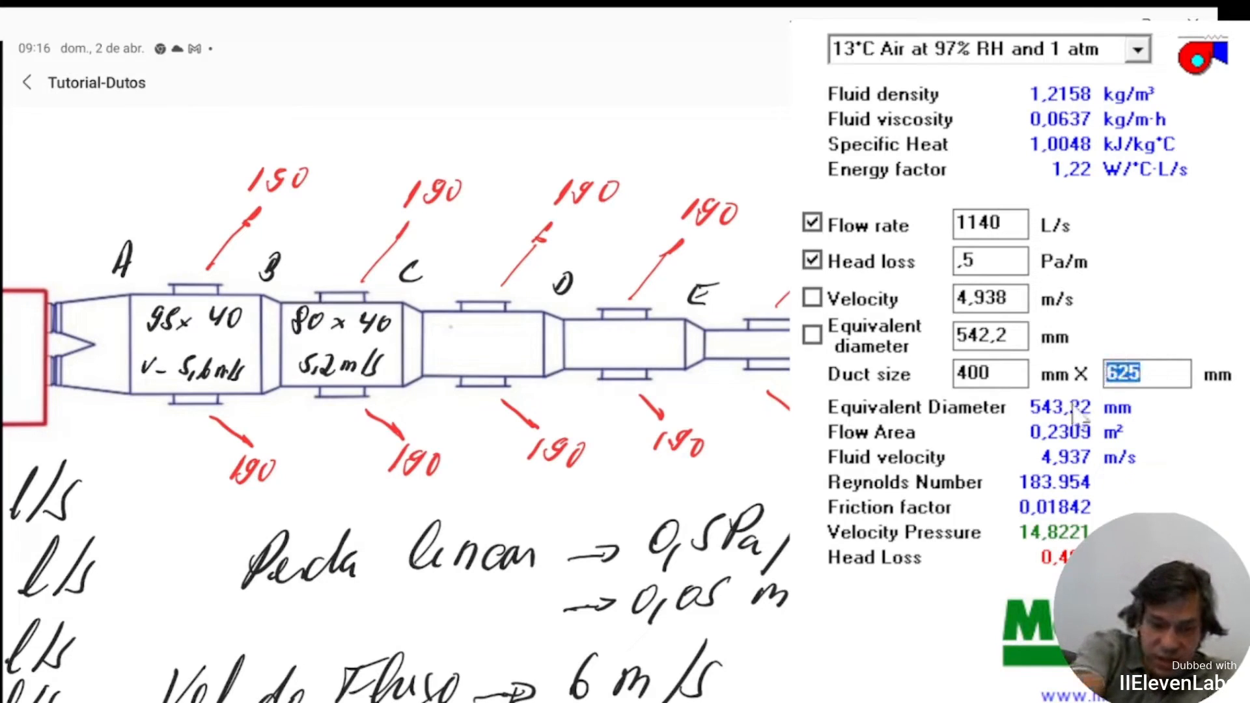
type("600")
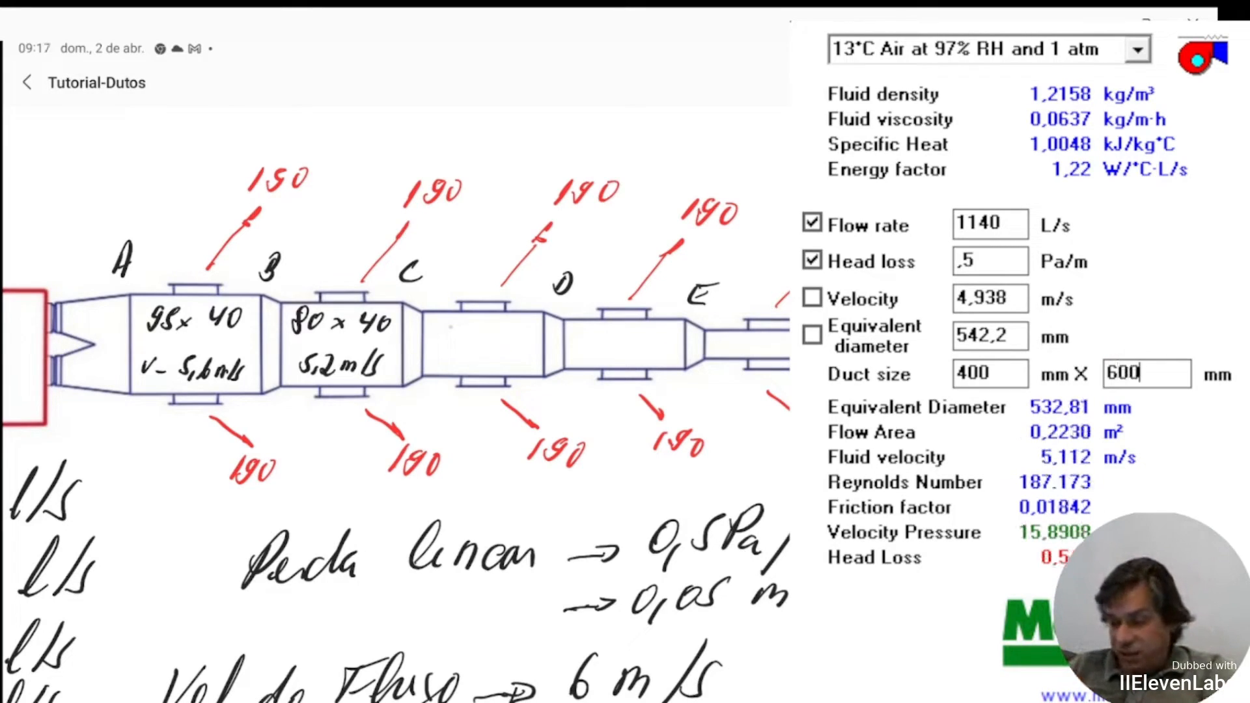
- Handwrite the size 60 x 40 and the velocity 5,1 m/s inside duct section CD of the sketch
left_click_drag(450, 315, 441, 328)
left_click_drag(462, 318, 485, 330)
mouse_move(484, 323)
left_mouse_down()
mouse_move(477, 331)
mouse_move(517, 325)
mouse_move(512, 335)
left_mouse_up()
left_click_drag(525, 318, 526, 319)
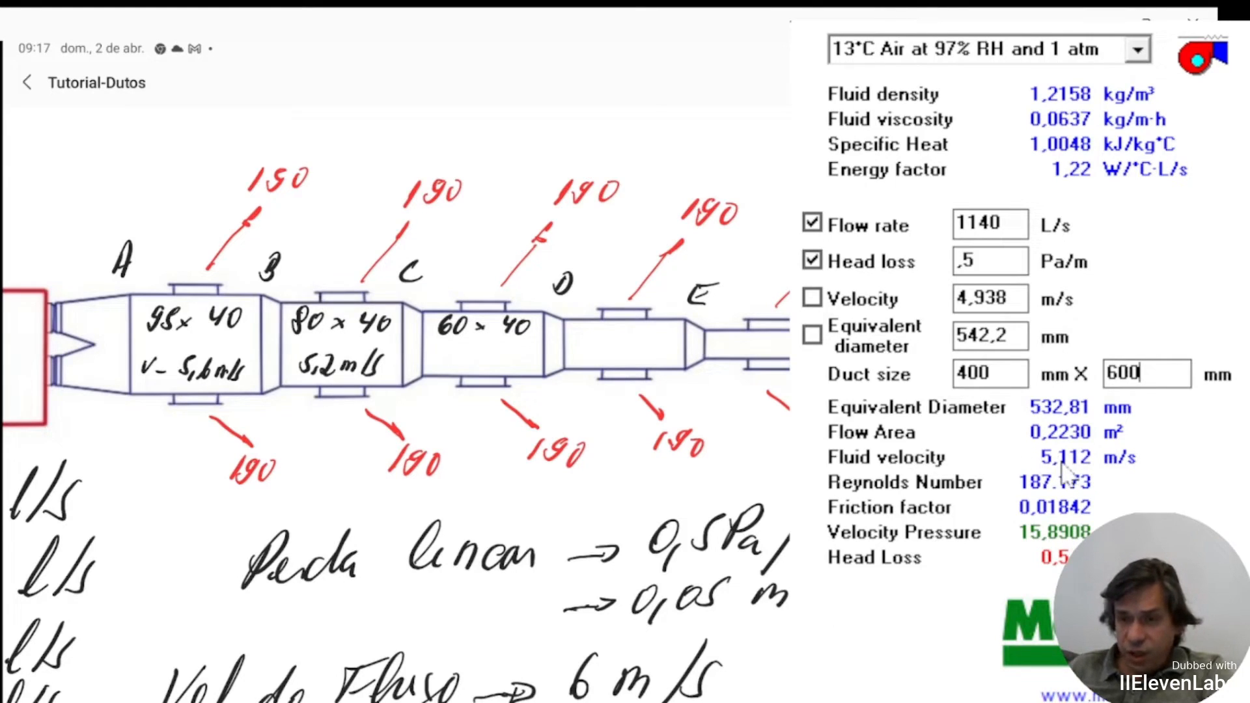
scroll(396, 390, "up", 1)
mouse_move(471, 423)
left_mouse_down()
mouse_move(458, 437)
mouse_move(470, 444)
left_mouse_up()
mouse_move(485, 424)
left_mouse_down()
mouse_move(483, 441)
mouse_move(506, 430)
mouse_move(508, 444)
left_mouse_up()
left_click_drag(521, 420, 515, 442)
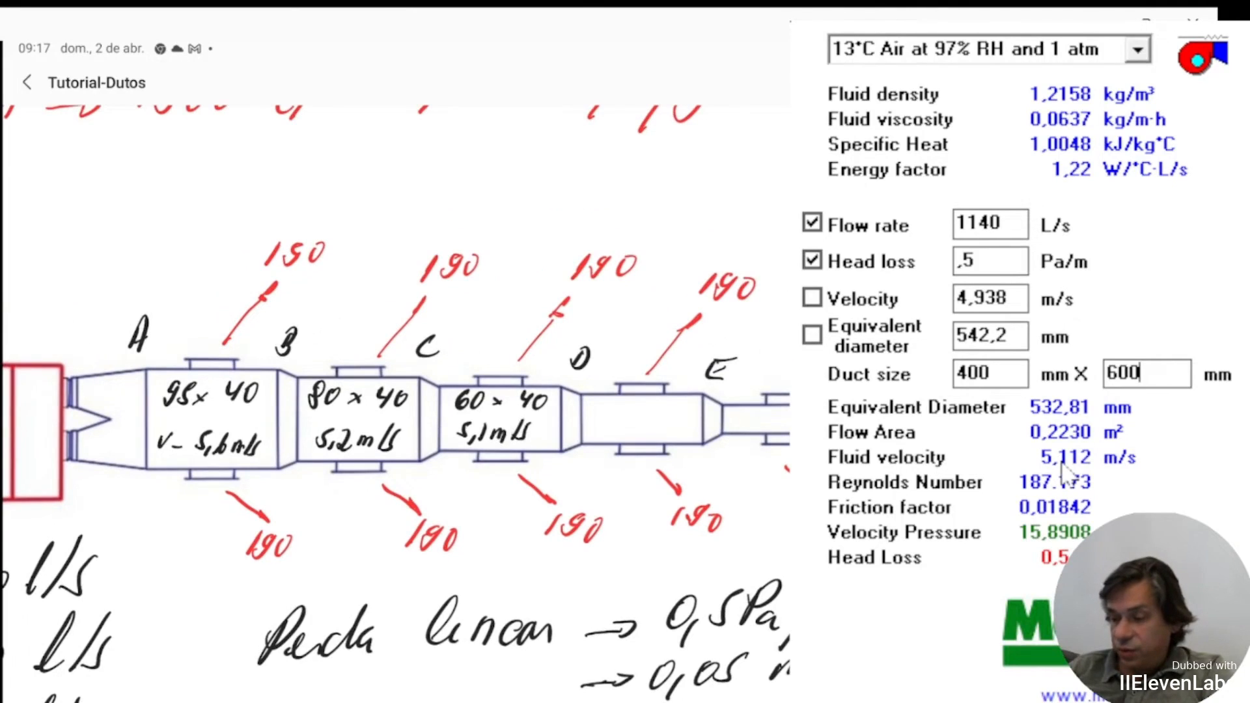
- Look up the section DE flow in the handwritten list and set the flow rate to 760 L/s
scroll(396, 391, "down", 1)
scroll(396, 390, "down", 2)
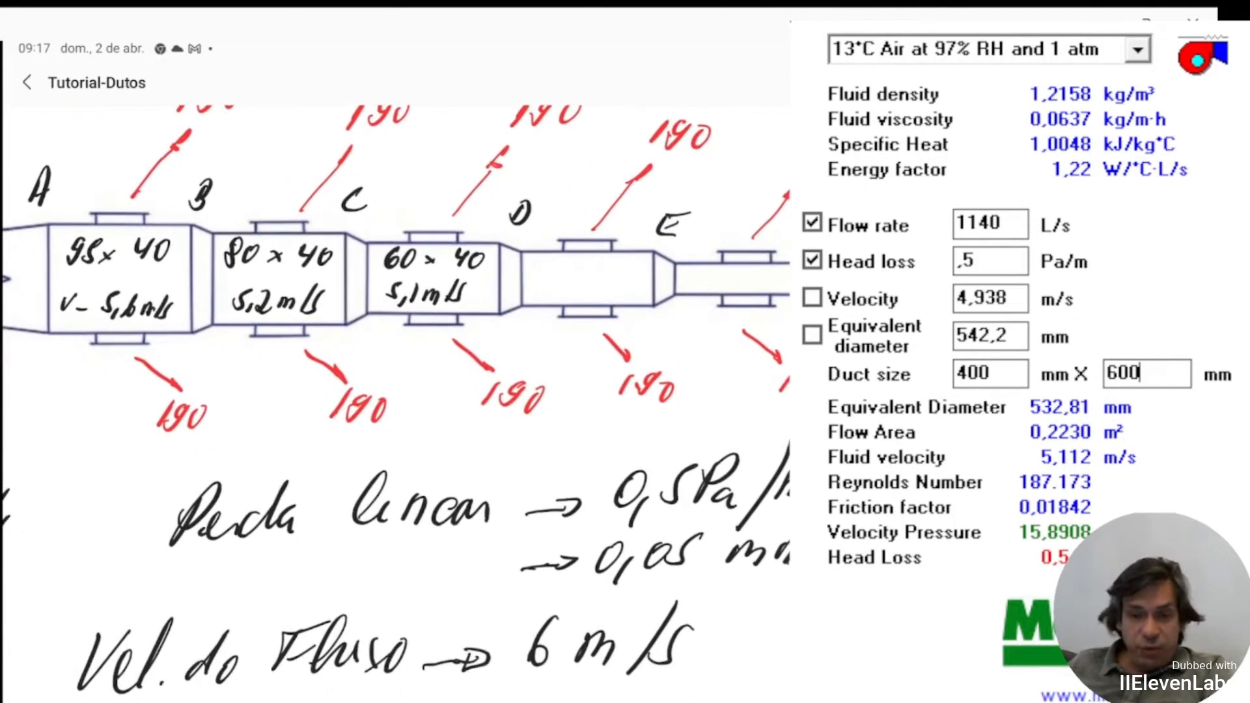
scroll(396, 403, "left", 6)
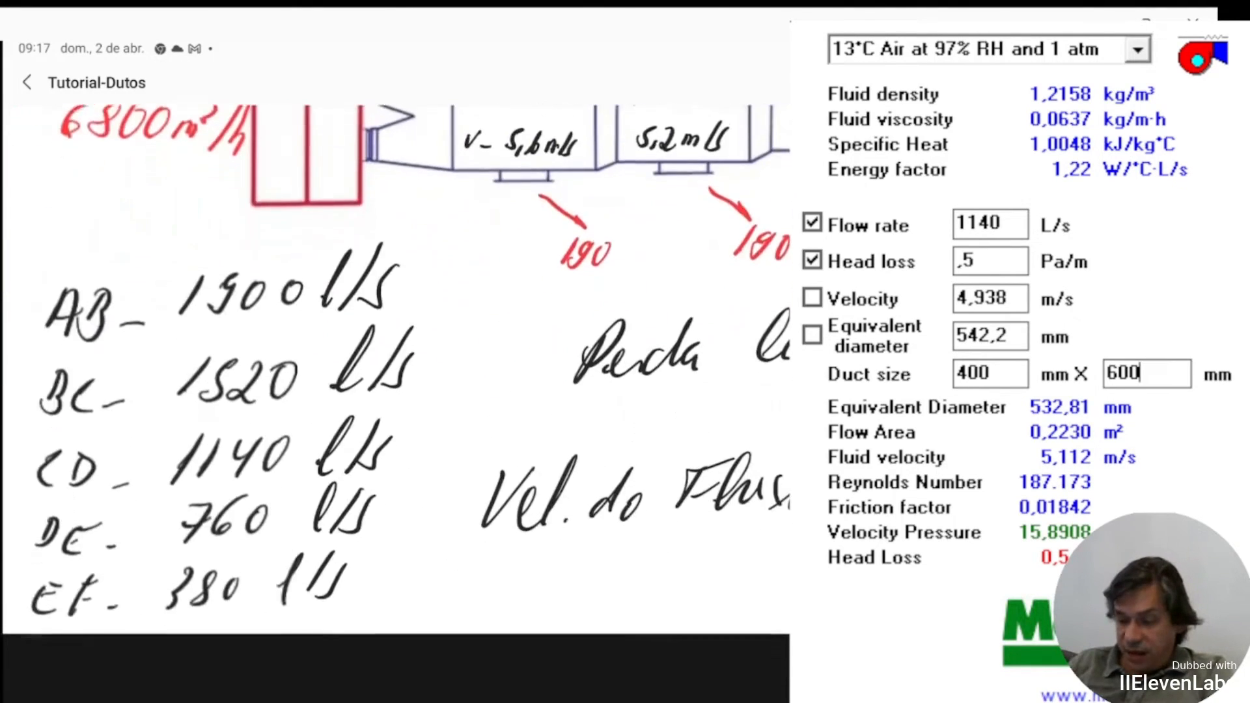
scroll(396, 404, "right", 5)
scroll(396, 403, "up", 3)
scroll(396, 404, "right", 3)
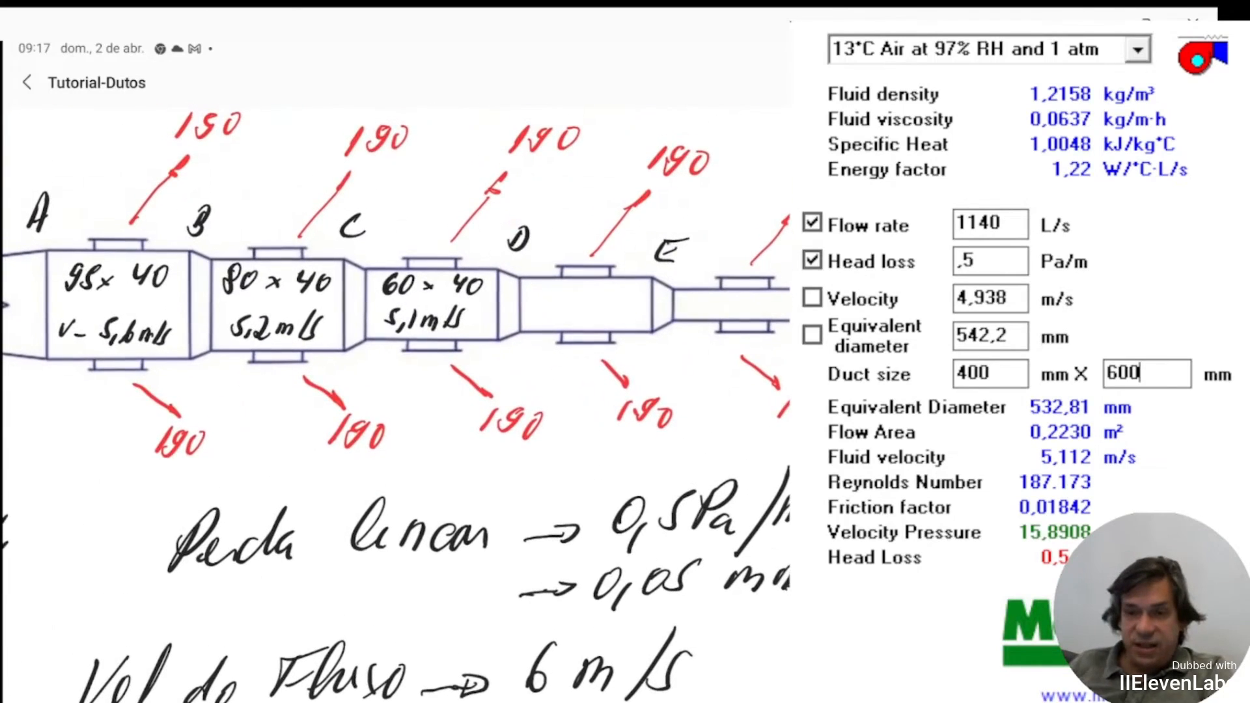
left_click_drag(1009, 223, 881, 203)
type("760")
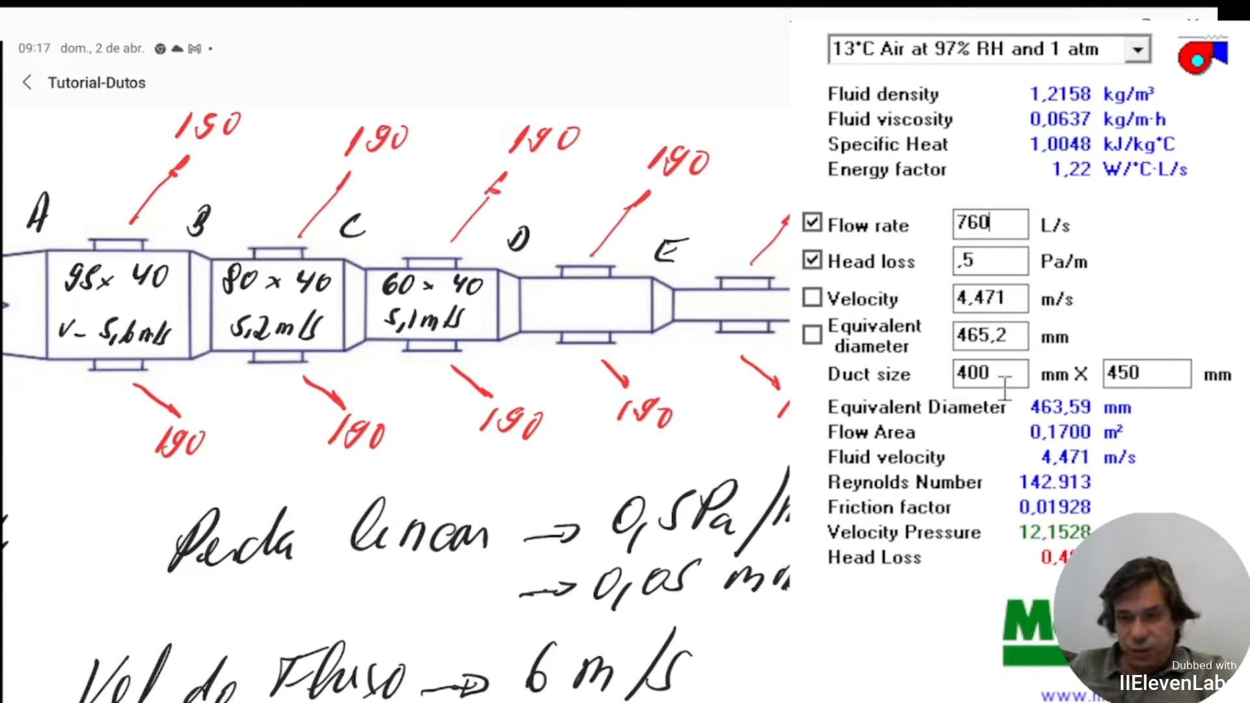
left_click(1020, 373)
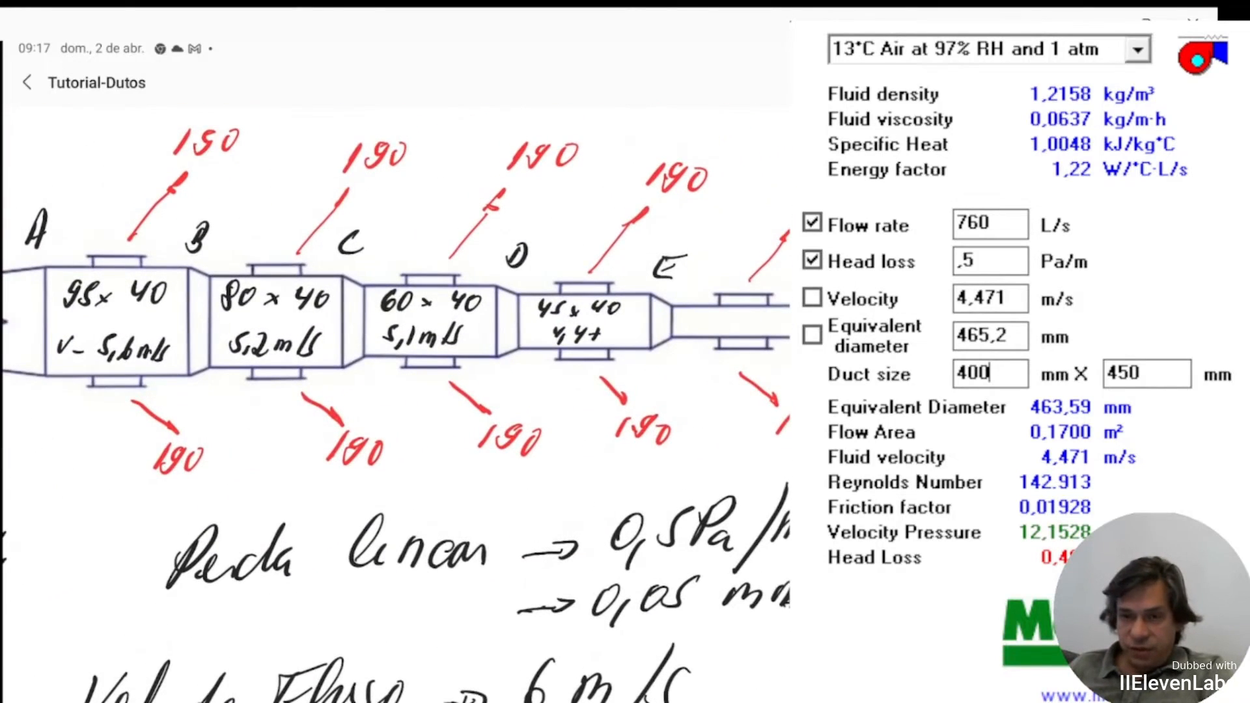
- Set the flow rate to 380 L/s for section EF and try 300 mm as the second duct dimension
double_click(973, 223)
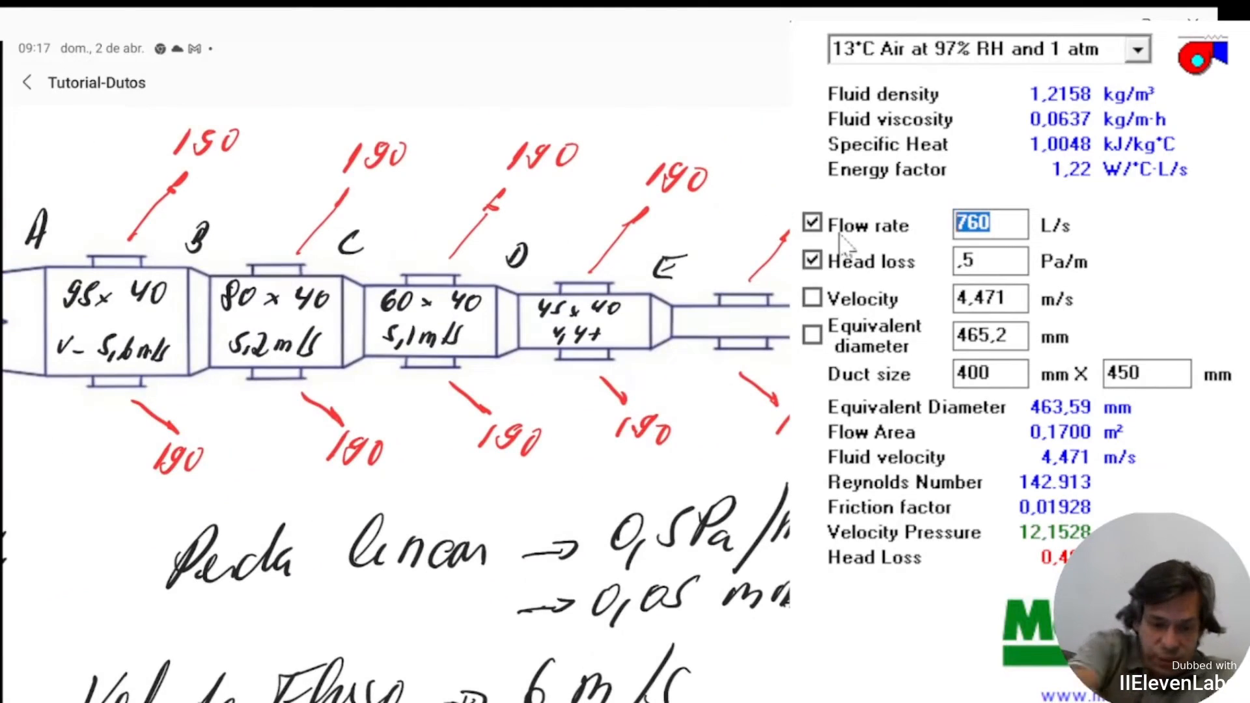
type("380")
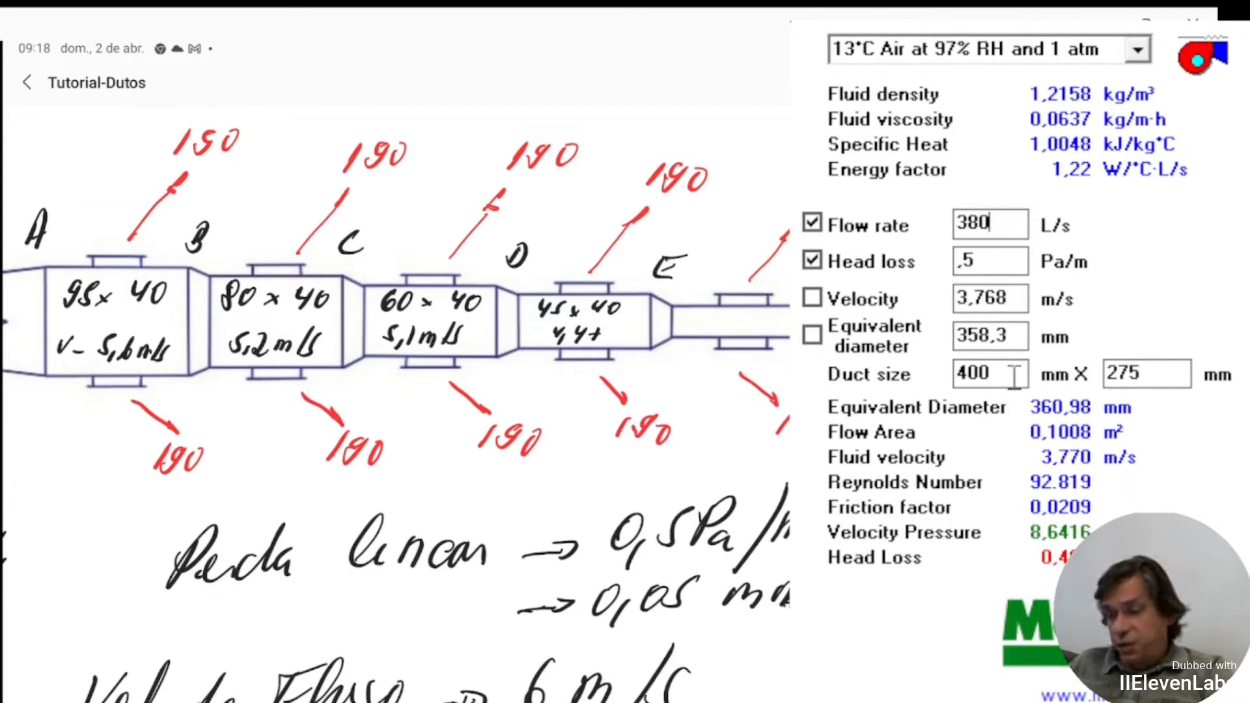
double_click(1152, 373)
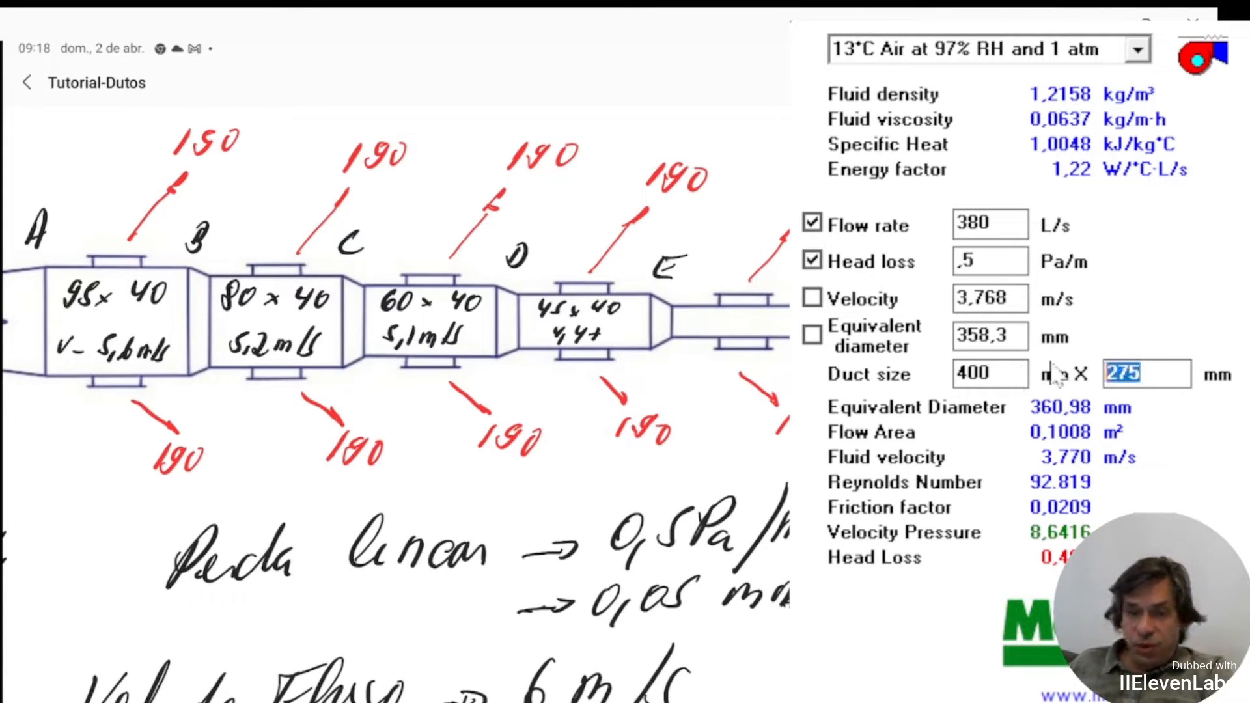
type("300")
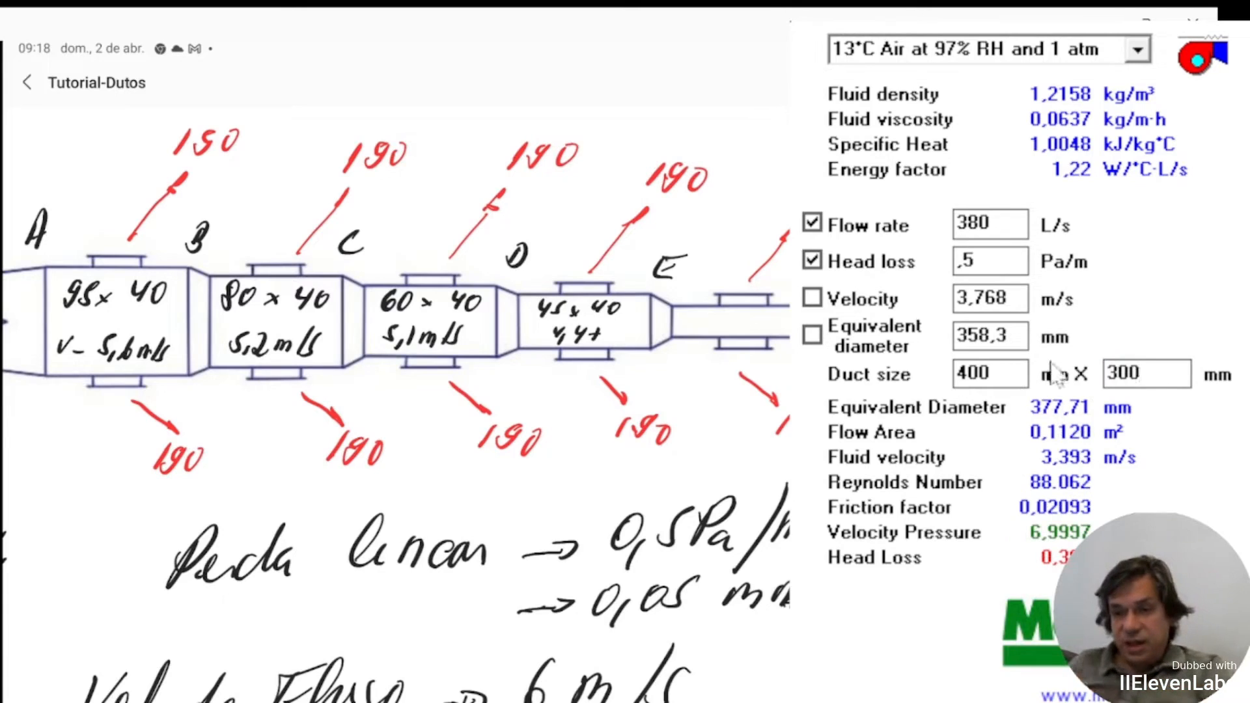
- Set the first duct dimension for section EF to 300 mm
double_click(1007, 380)
type("3")
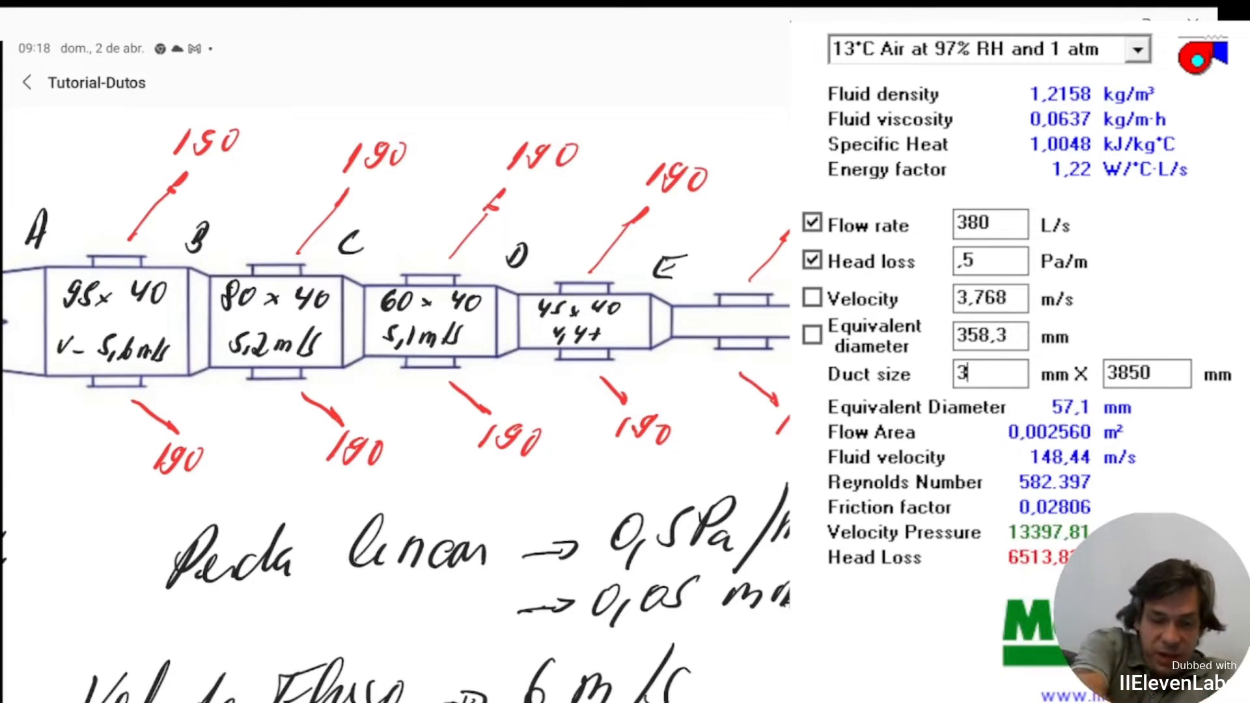
type("00")
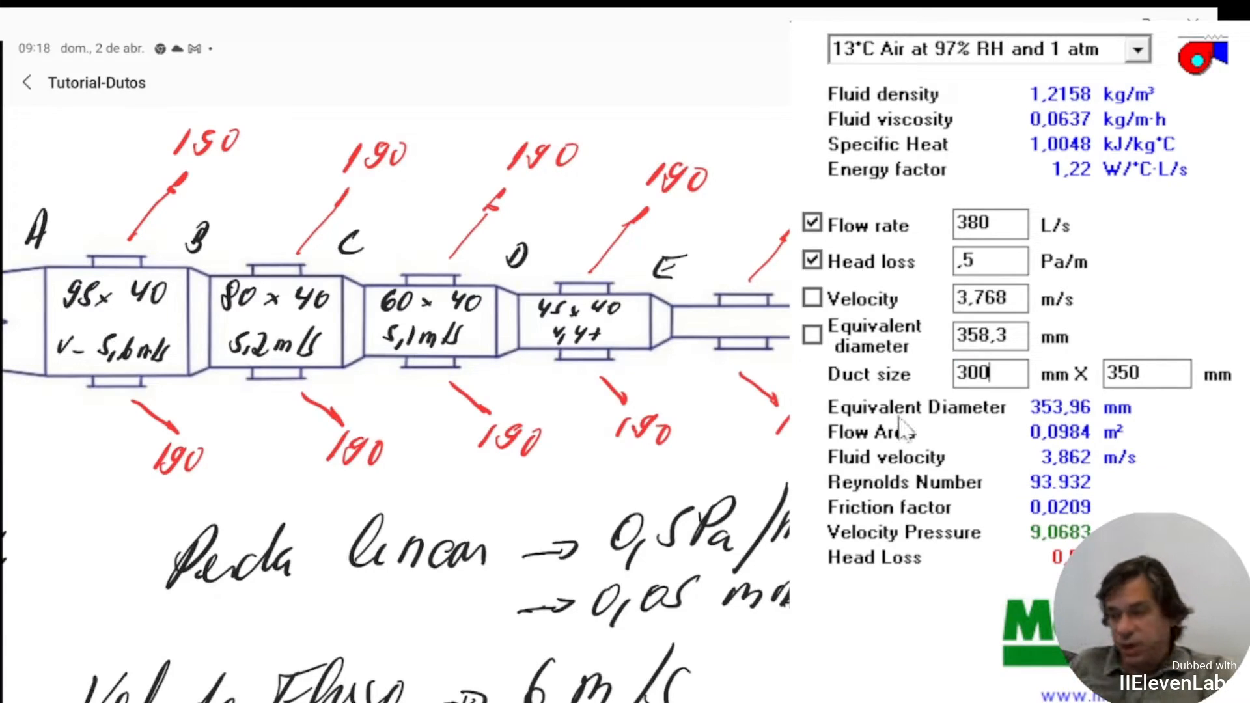